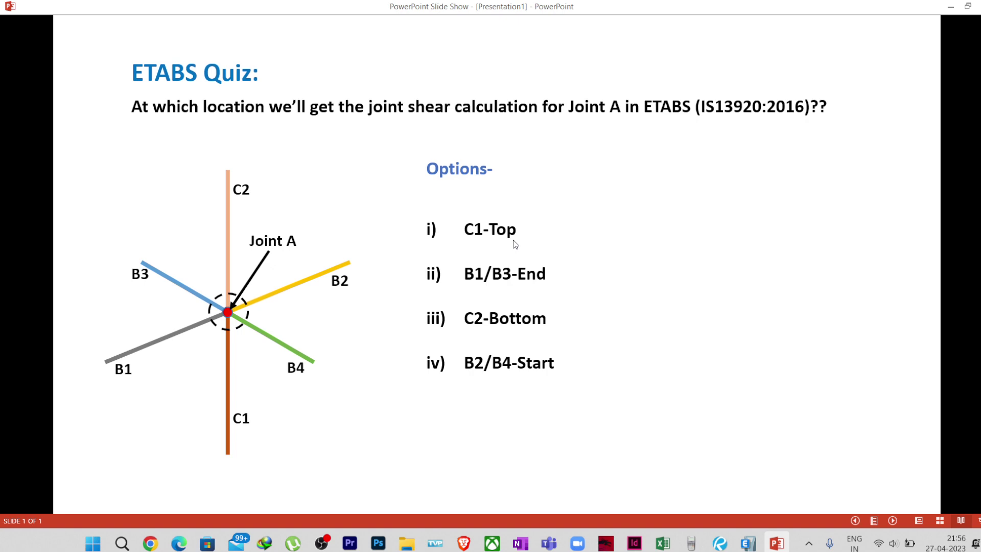
Switch to ETABS and open the concrete column design information for the Story3 column C7 above the central joint.
left_click(748, 543)
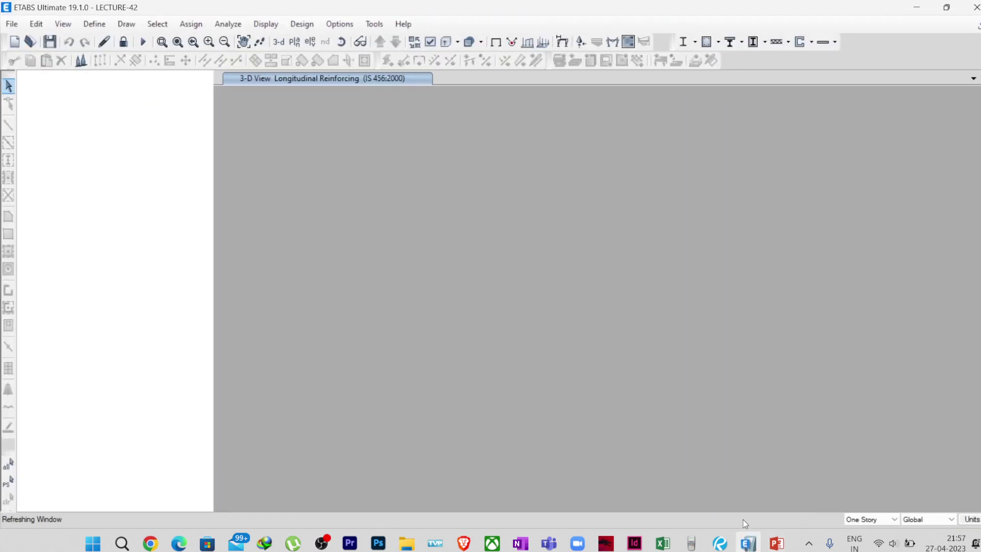
scroll(582, 307, "up", 5)
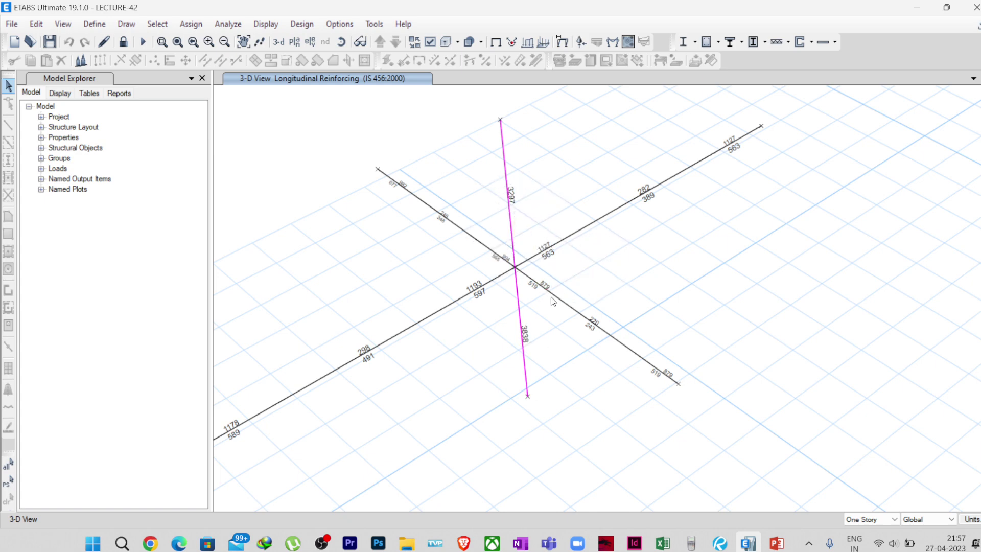
left_click(510, 208)
right_click(509, 208)
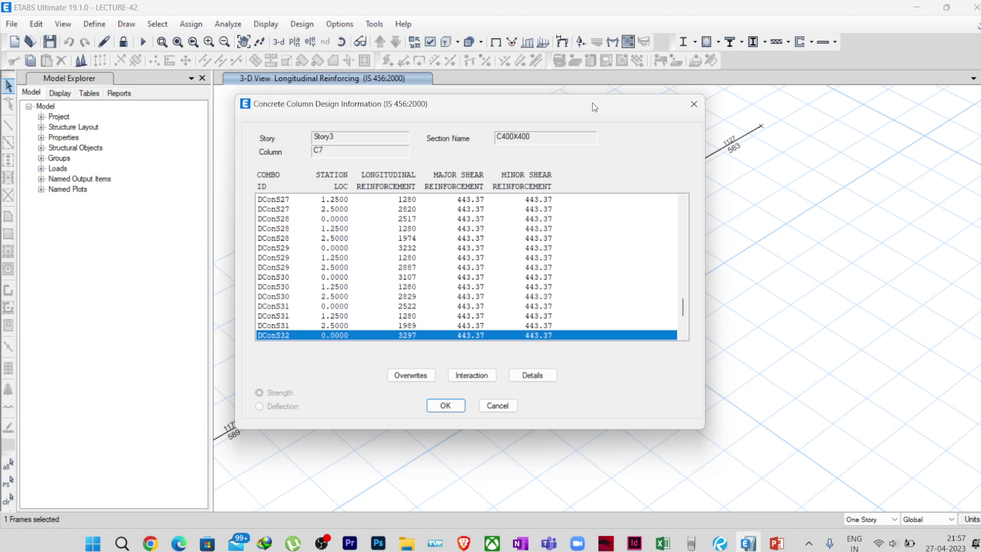
left_click_drag(592, 107, 627, 127)
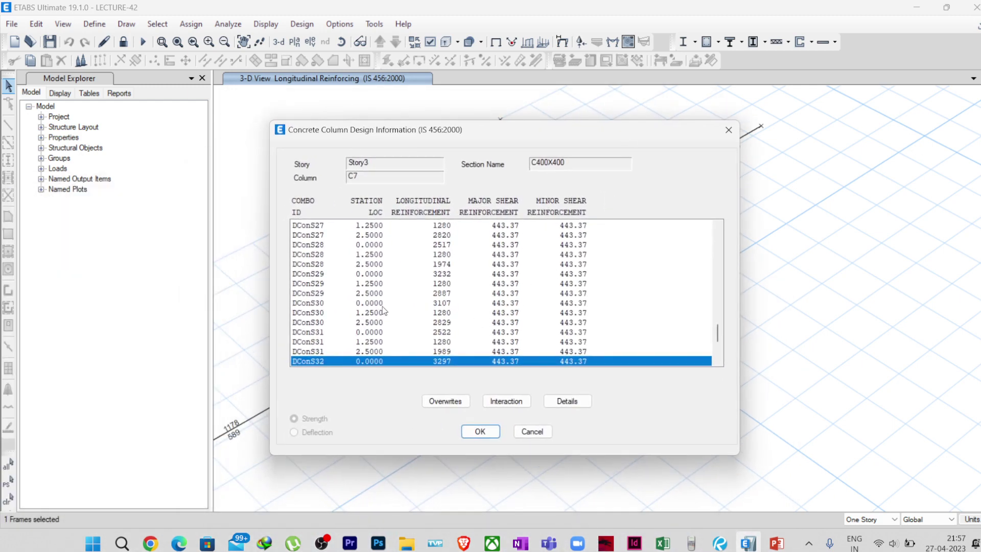
Examine the load combinations, station locations and reinforcement listed for the Story3 column C7.
scroll(400, 305, "down", 3)
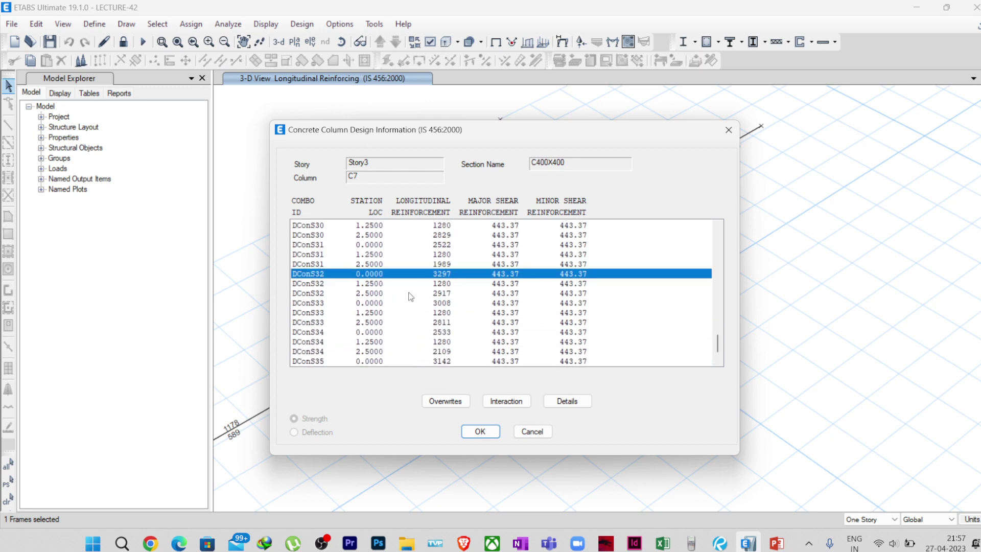
scroll(409, 299, "up", 5)
scroll(409, 297, "down", 3)
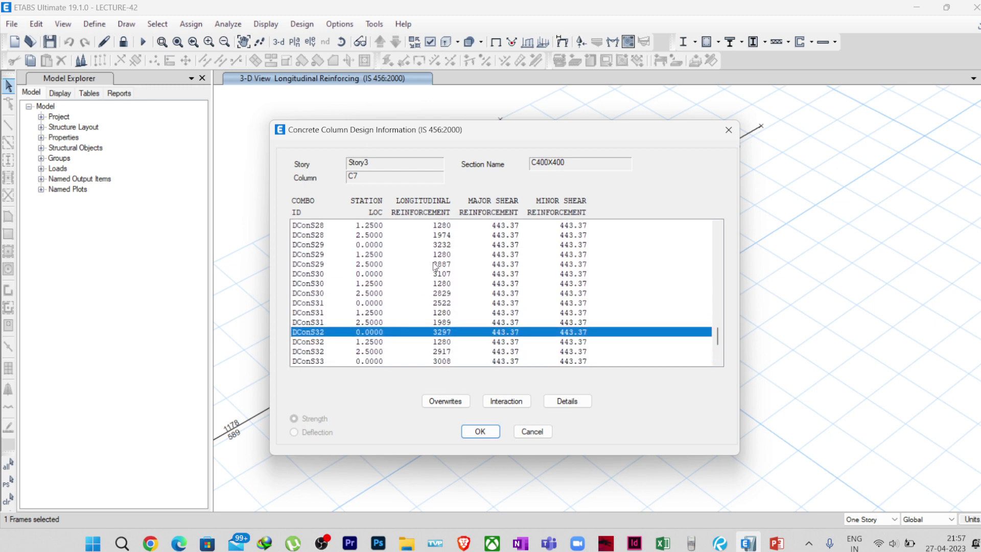
left_click_drag(437, 134, 759, 86)
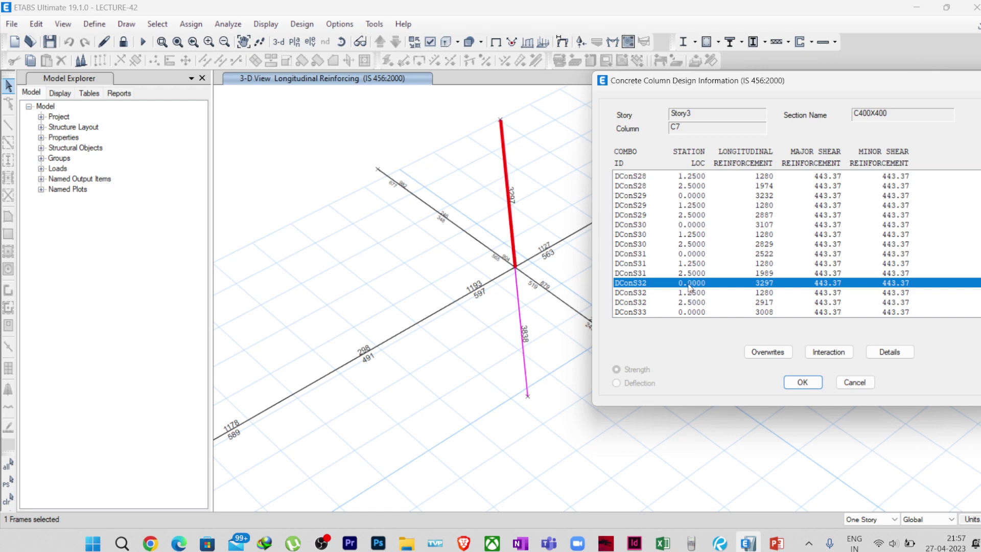
scroll(693, 284, "up", 5)
scroll(701, 250, "up", 20)
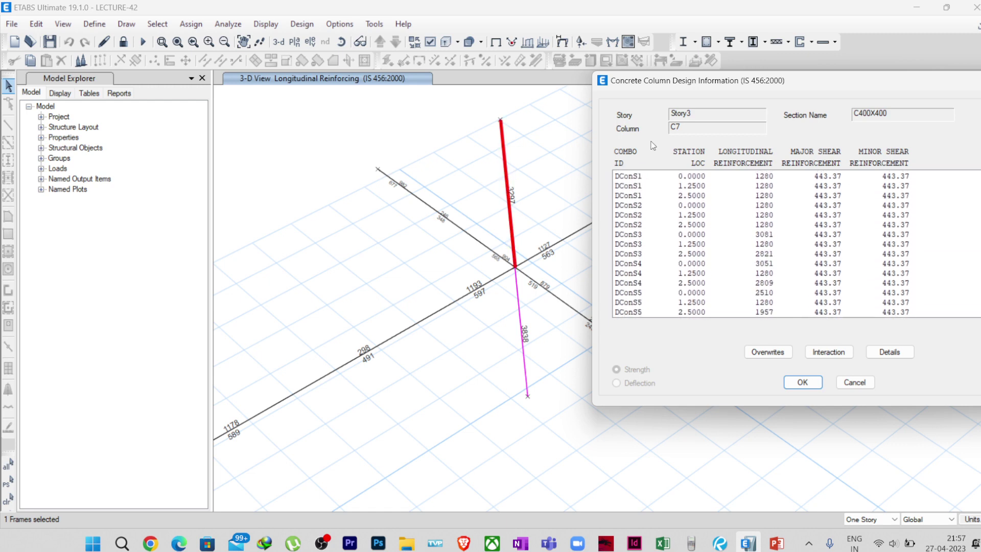
scroll(645, 254, "down", 15)
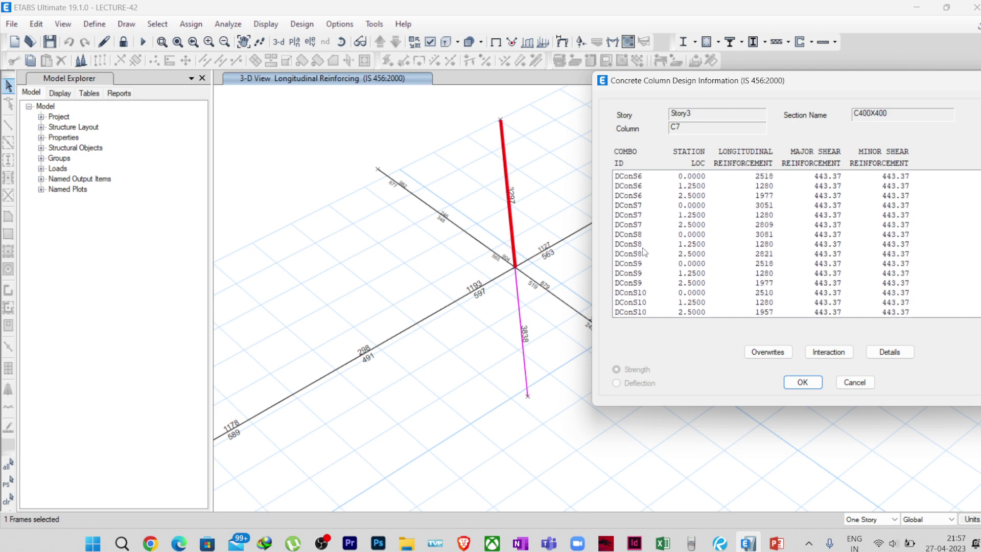
scroll(644, 252, "up", 15)
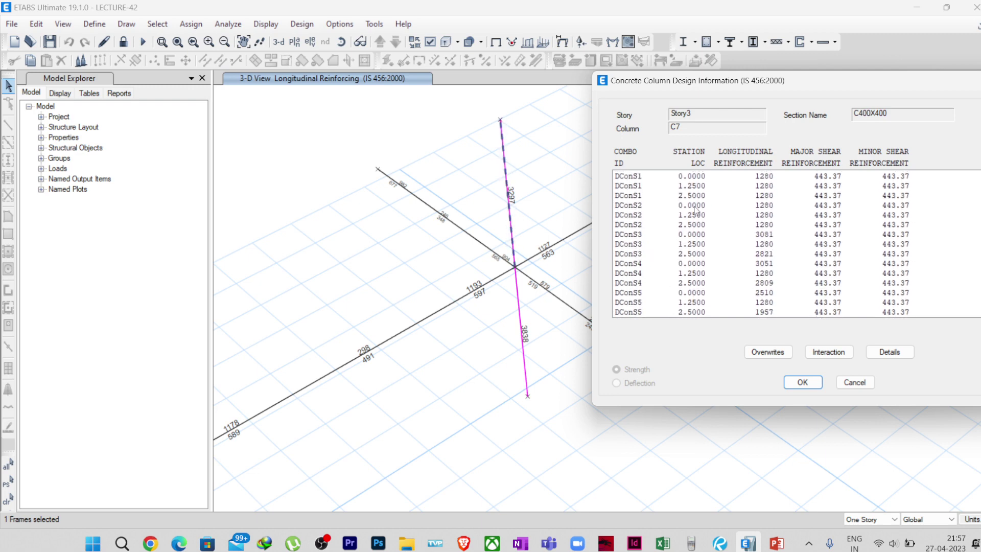
Open the joint shear details for combination DConS1 at station 0.0000 of the upper column and read the joint shear rules.
left_click(704, 176)
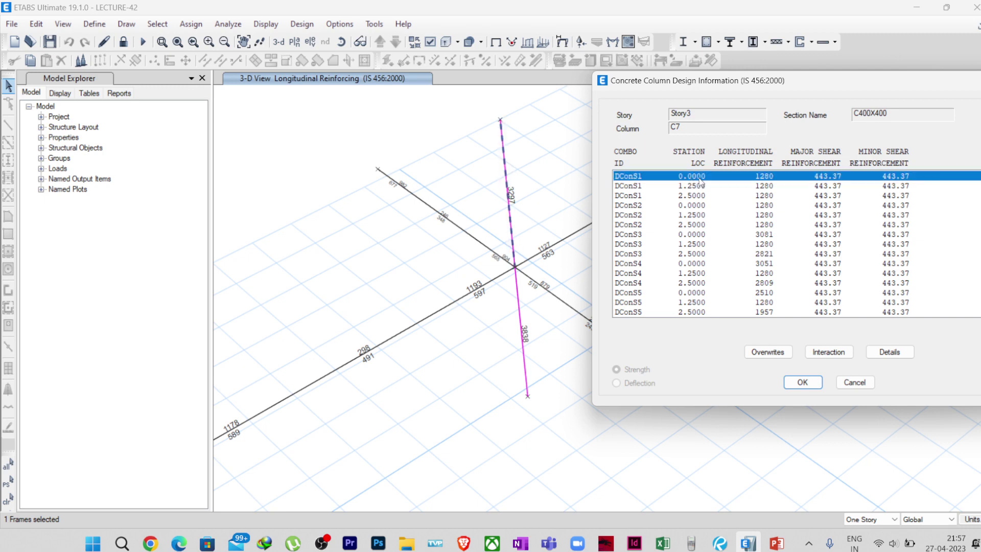
left_click(886, 356)
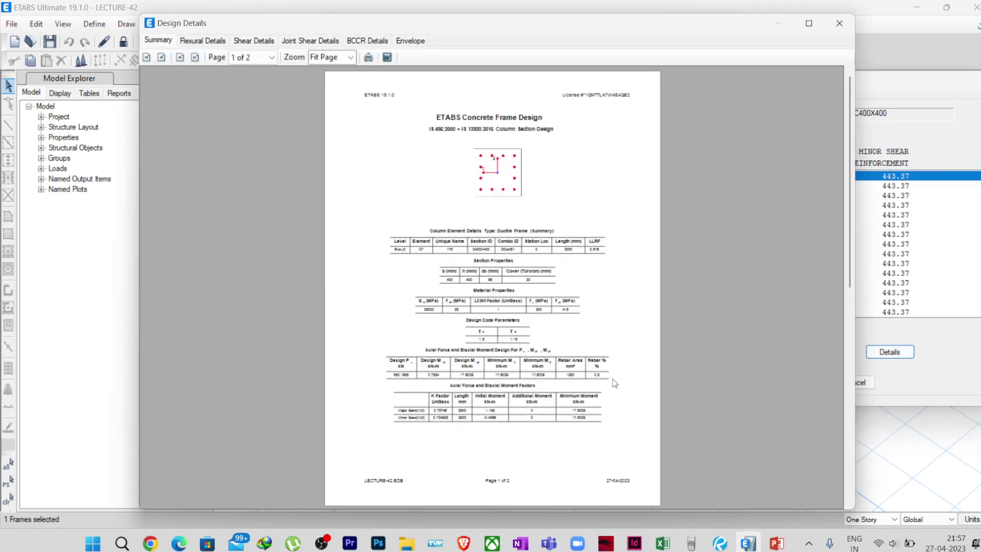
scroll(521, 397, "down", 2)
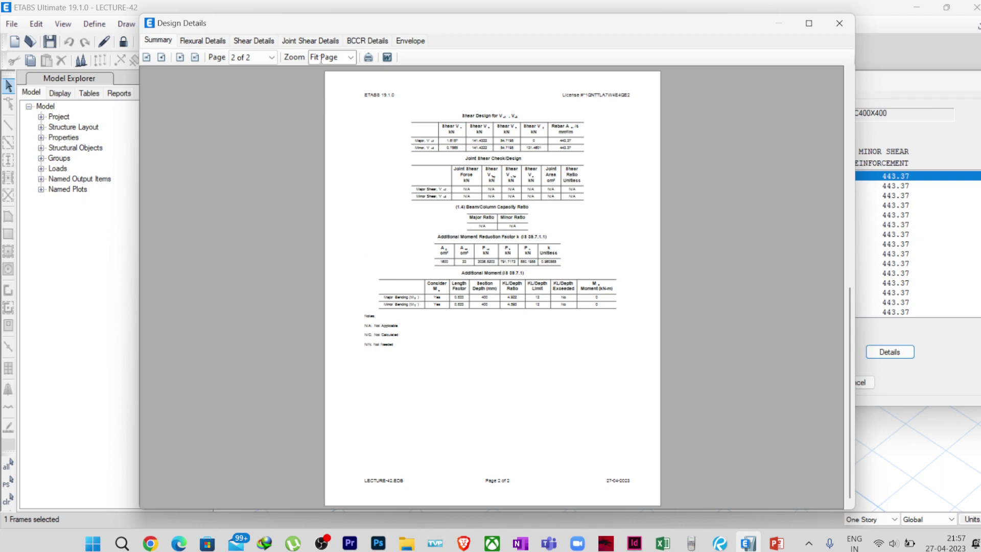
left_click(318, 42)
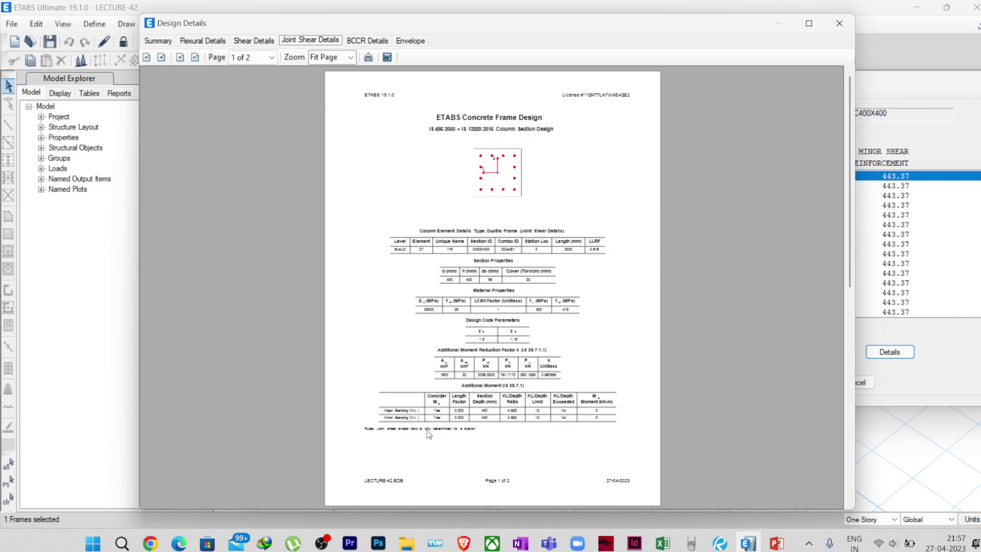
scroll(415, 384, "up", 4, "ctrl")
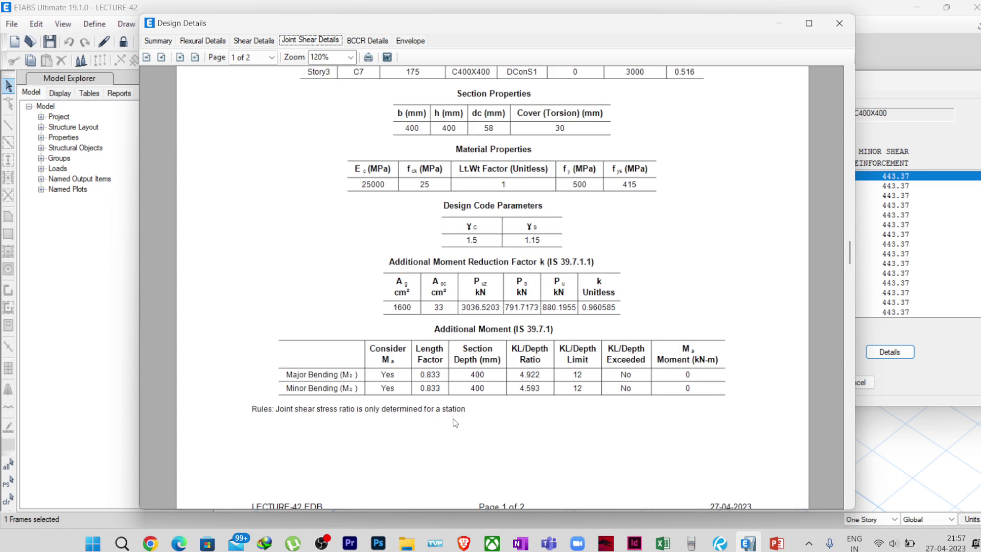
scroll(612, 389, "down", 1)
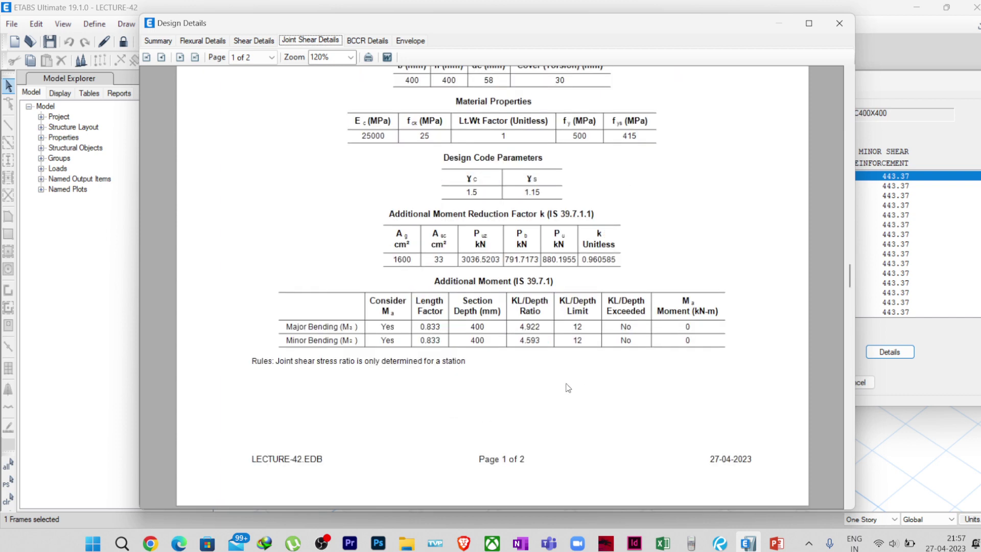
scroll(375, 396, "down", 2)
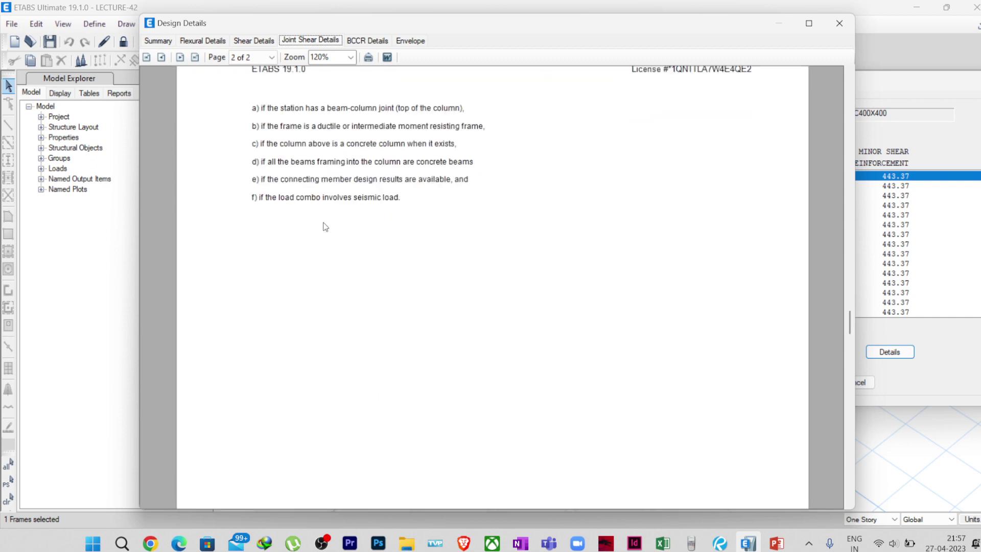
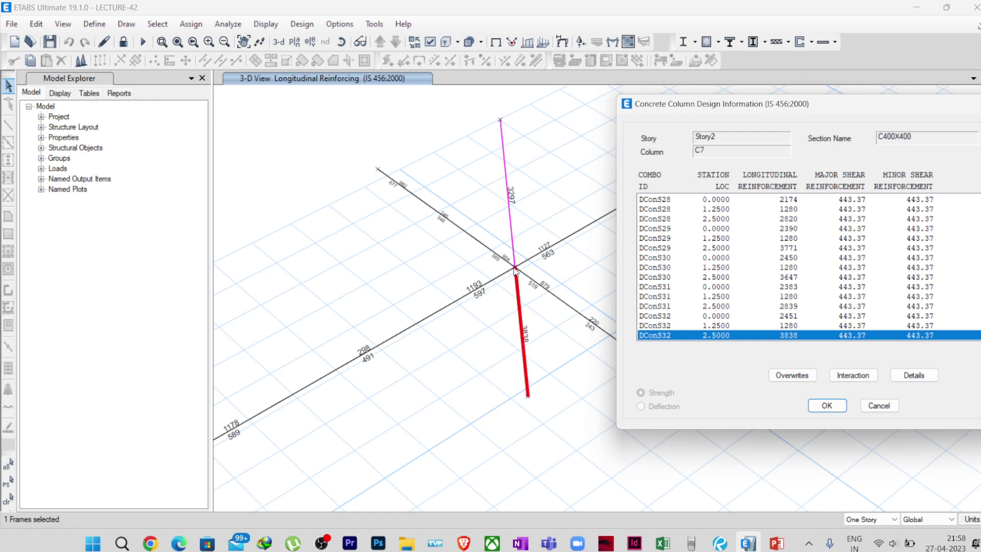
Open the joint shear details for combination DConS35 at station 2.5000 of the Story2 column C7 below the joint.
scroll(719, 263, "down", 3)
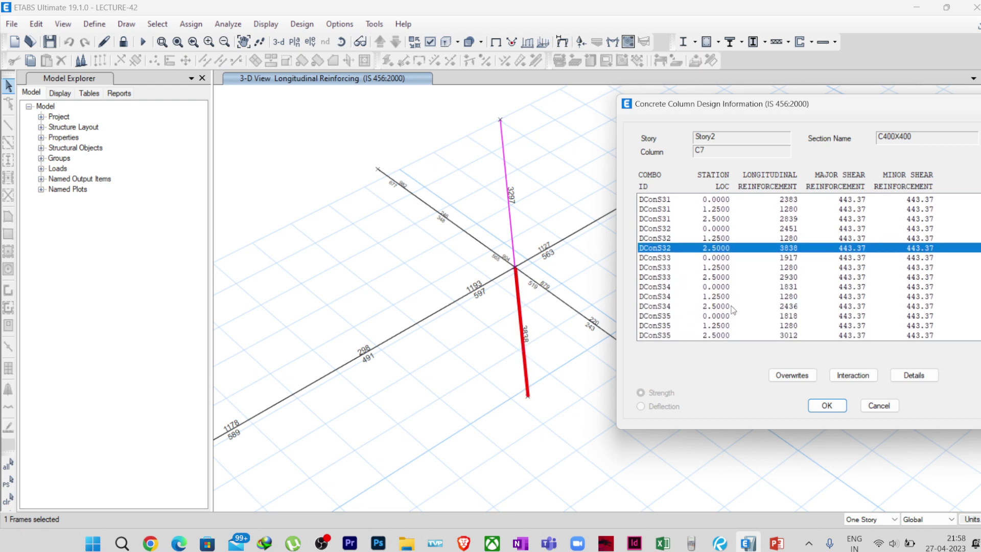
left_click(718, 334)
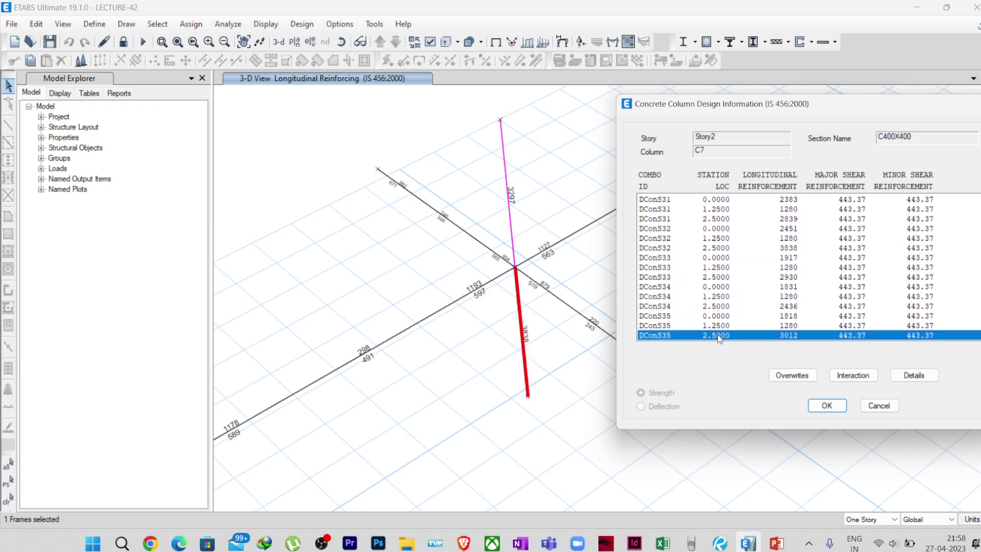
left_click(712, 248)
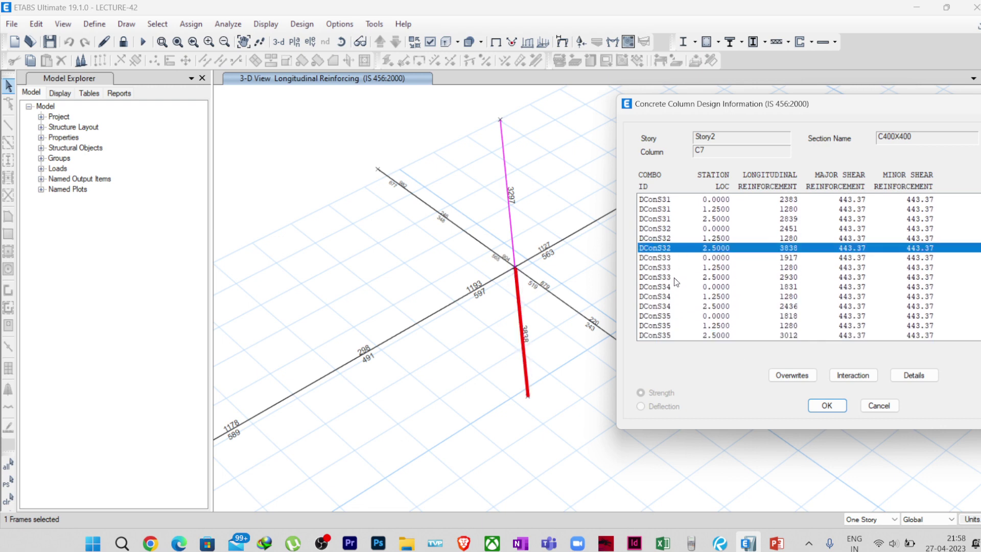
left_click(660, 335)
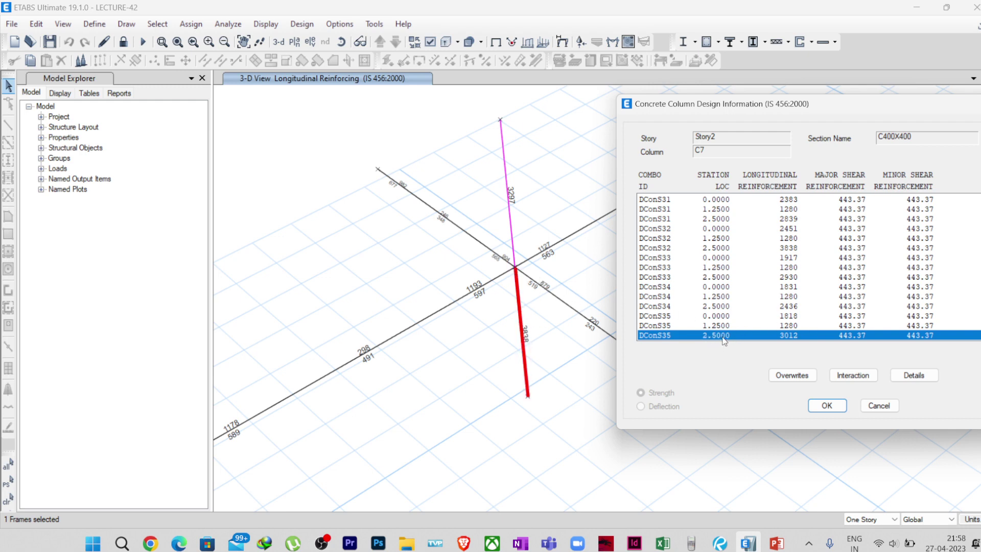
left_click(914, 375)
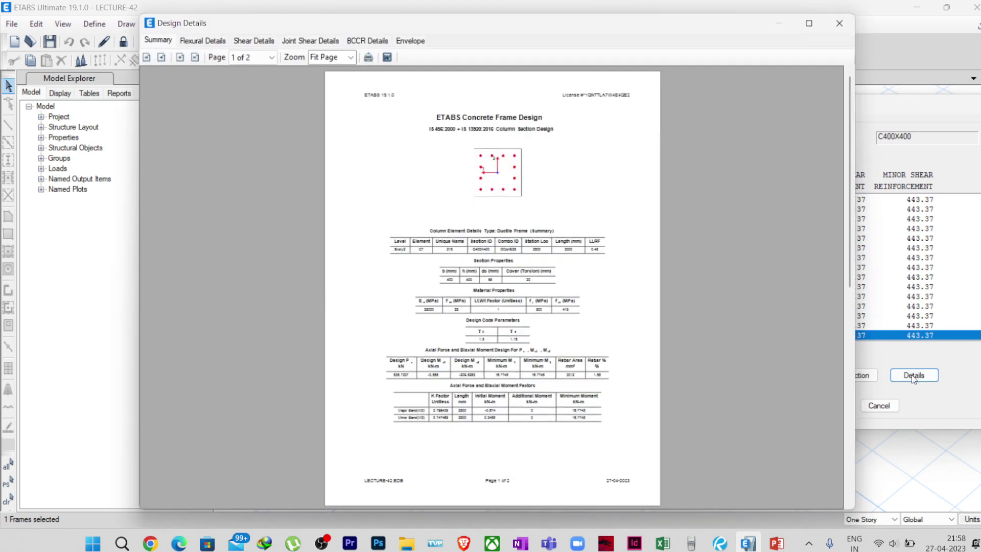
left_click(311, 40)
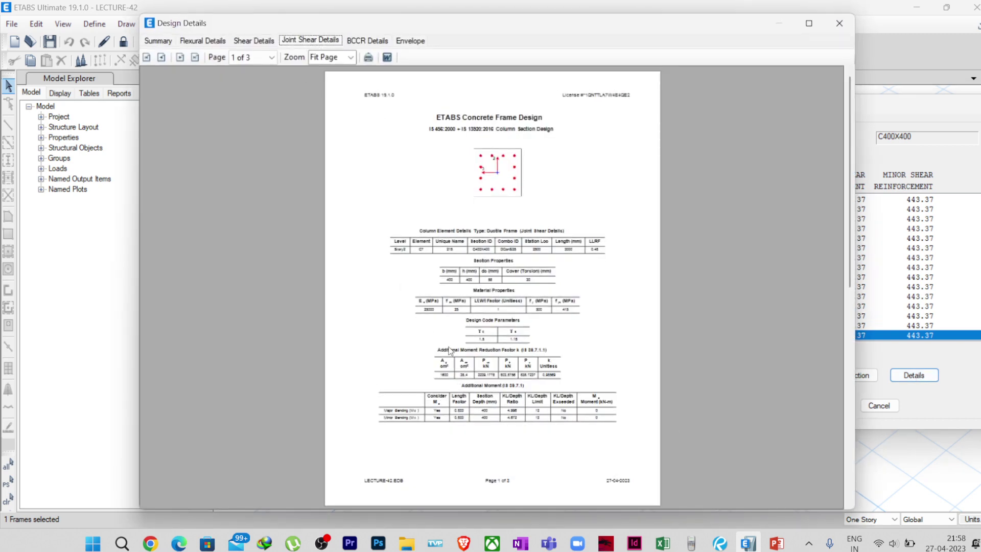
Examine the joint shear ratios, column and beam dimensions, beam capacities, shear contributions and joint capacity in the lower column's report.
scroll(451, 351, "up", 3, "ctrl")
scroll(469, 305, "down", 5)
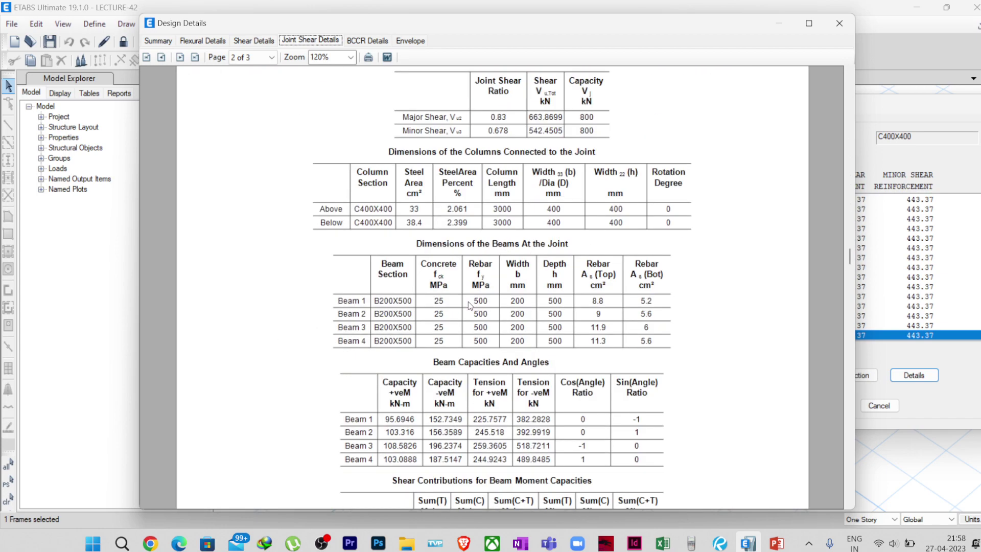
scroll(468, 301, "up", 2)
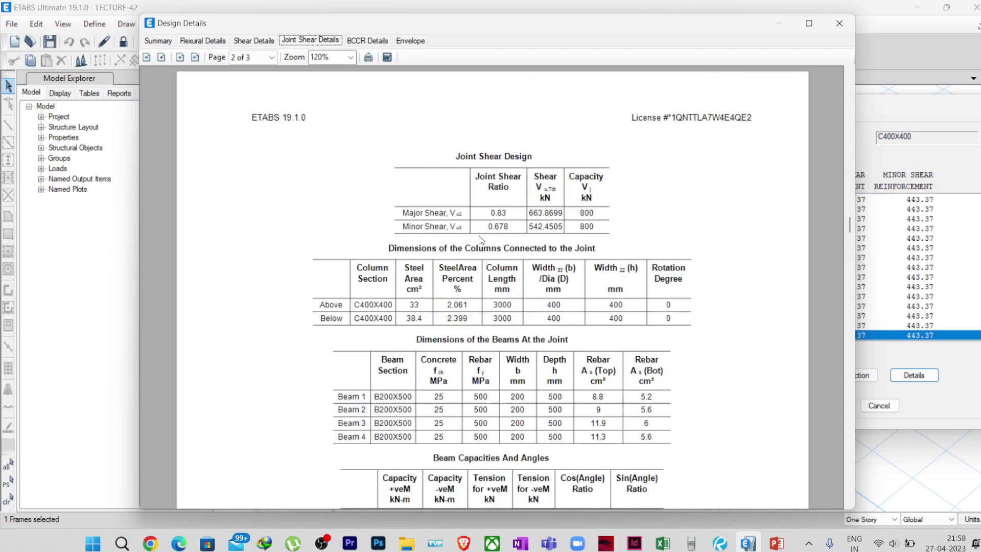
scroll(443, 286, "down", 1)
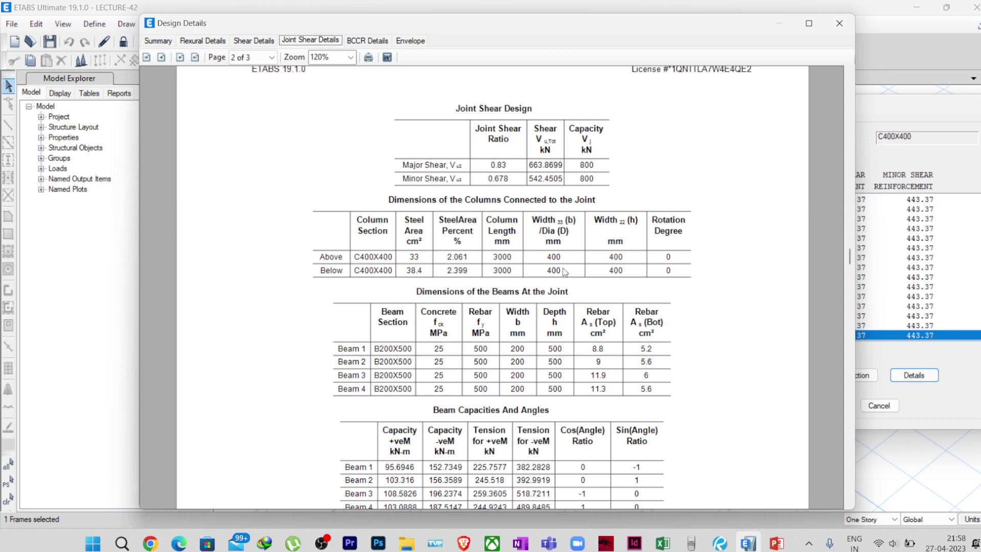
scroll(566, 274, "down", 3)
scroll(515, 307, "down", 2)
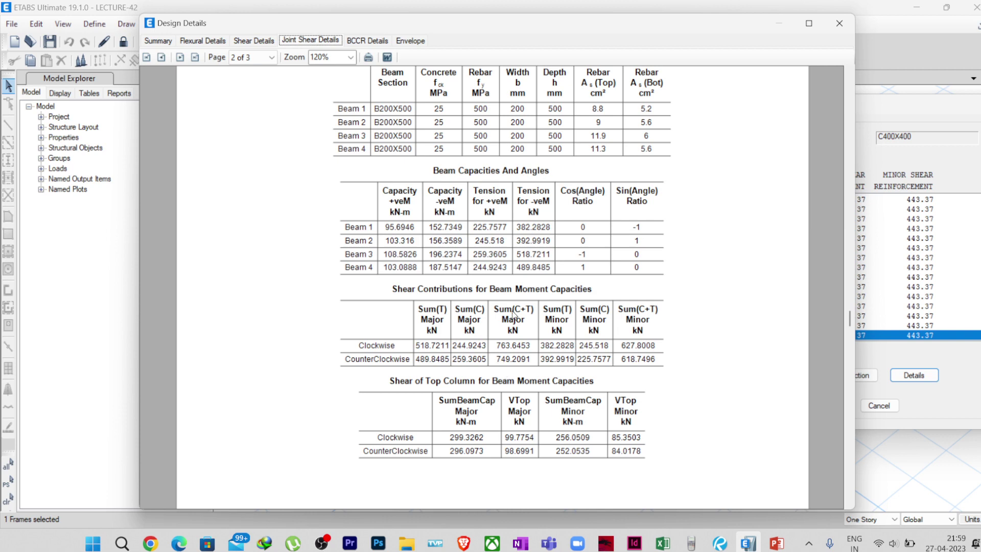
scroll(487, 354, "down", 1)
scroll(470, 369, "down", 3)
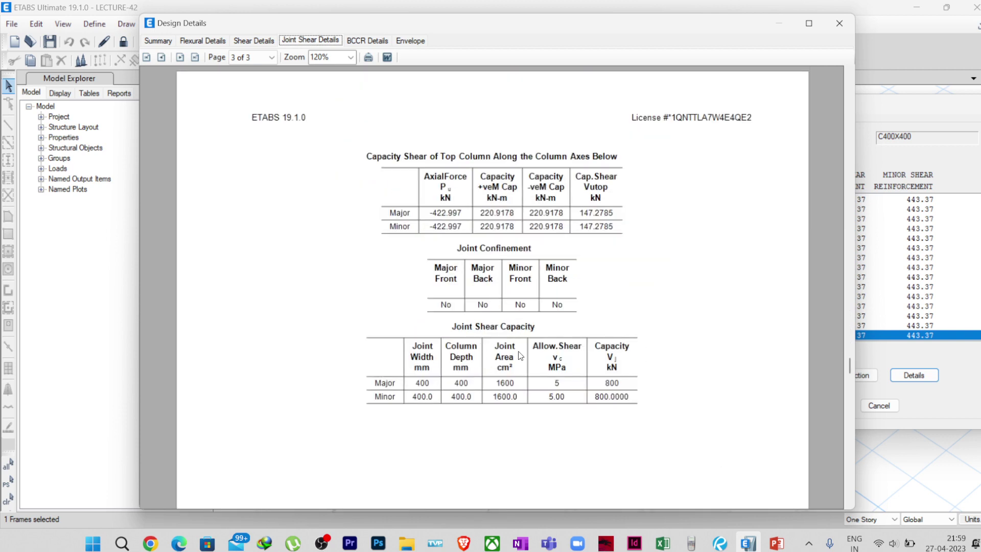
scroll(549, 376, "up", 3)
scroll(519, 380, "up", 1)
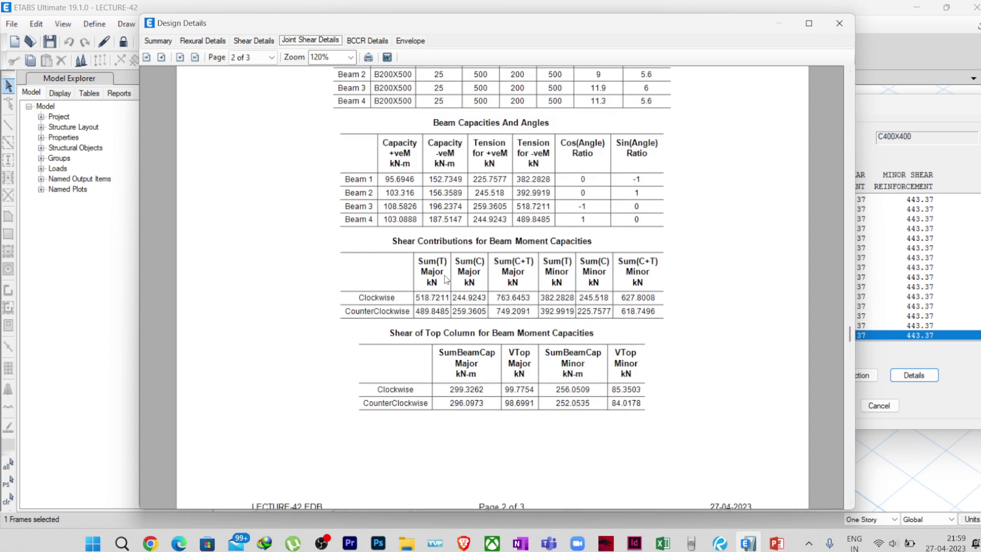
Close the design details and column design information, and deselect the column below the joint.
left_click(839, 23)
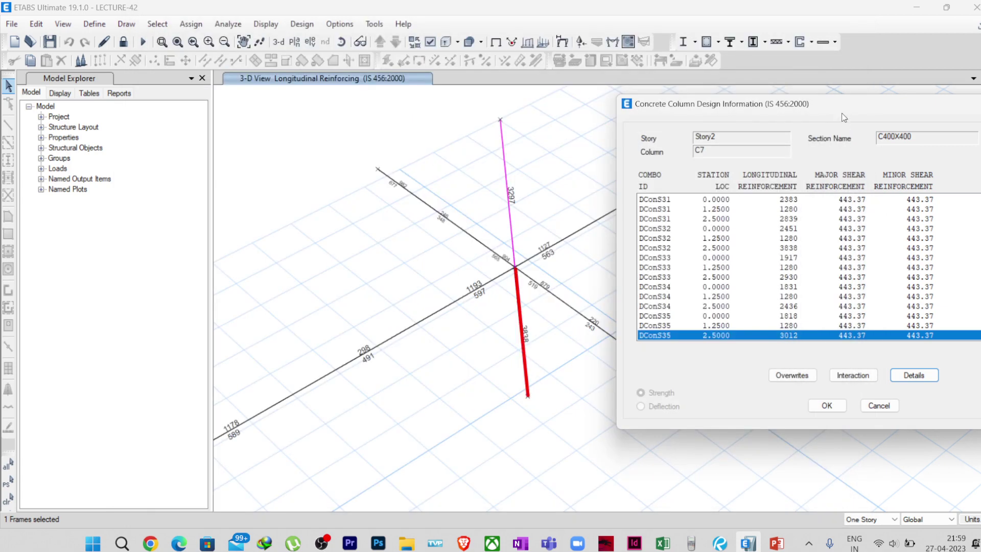
left_click_drag(841, 102, 482, 155)
left_click(705, 151)
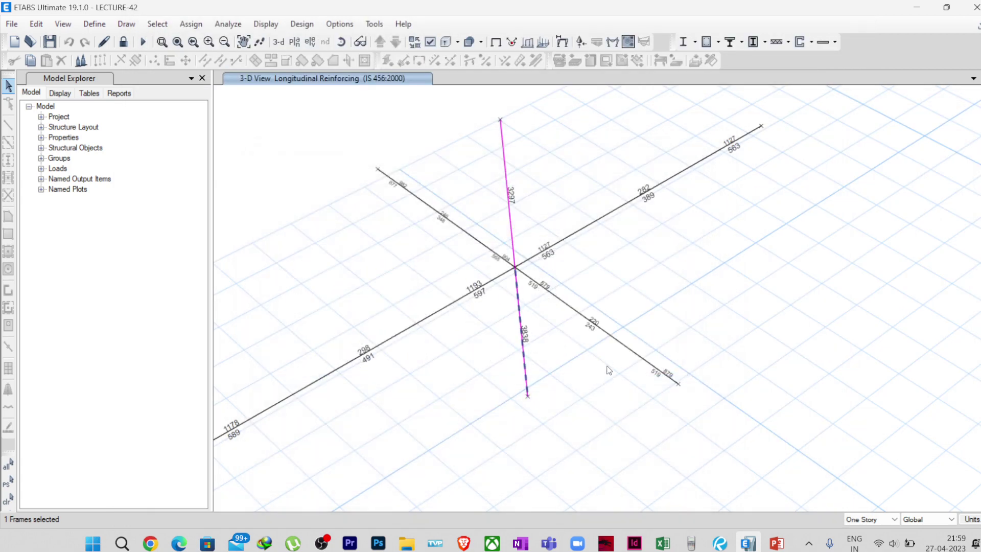
left_click(519, 306)
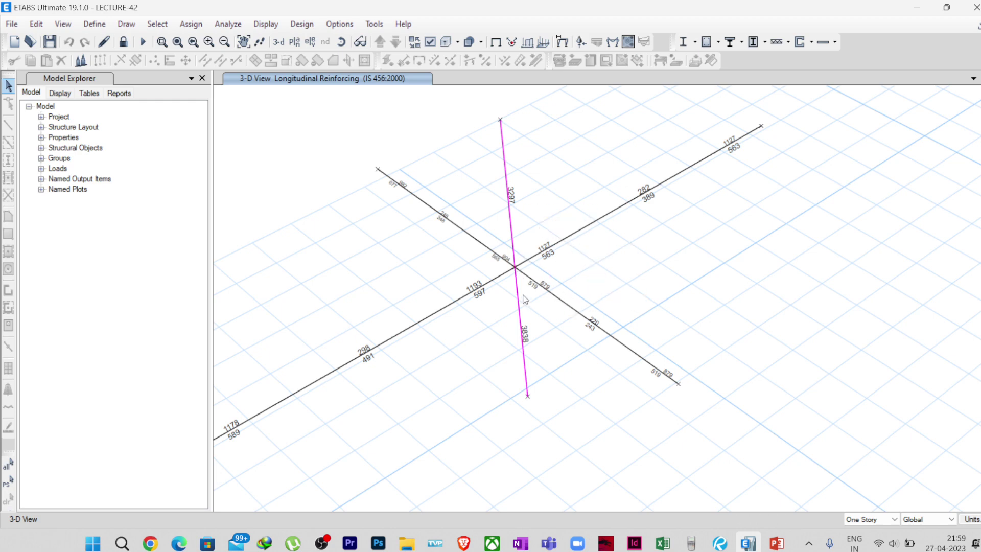
mouse_move(517, 276)
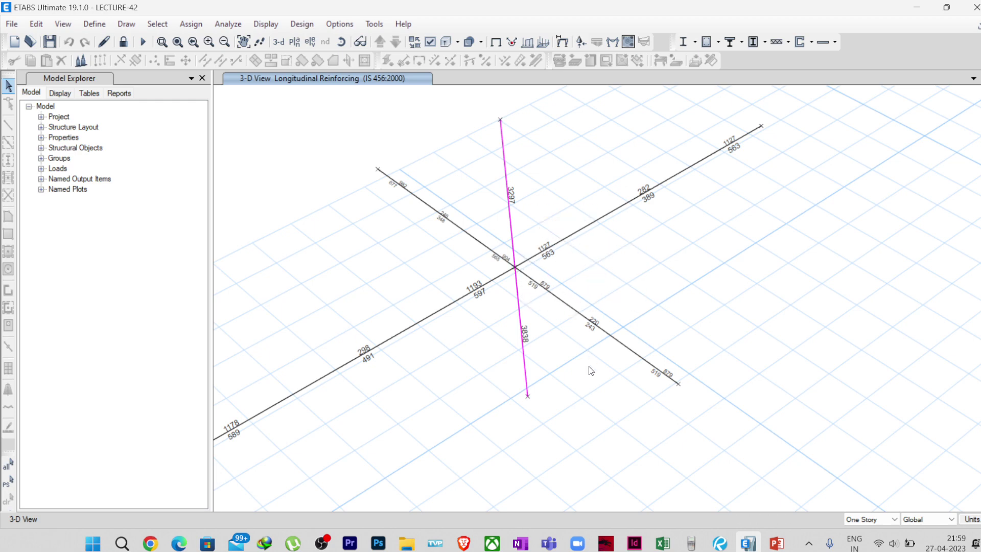